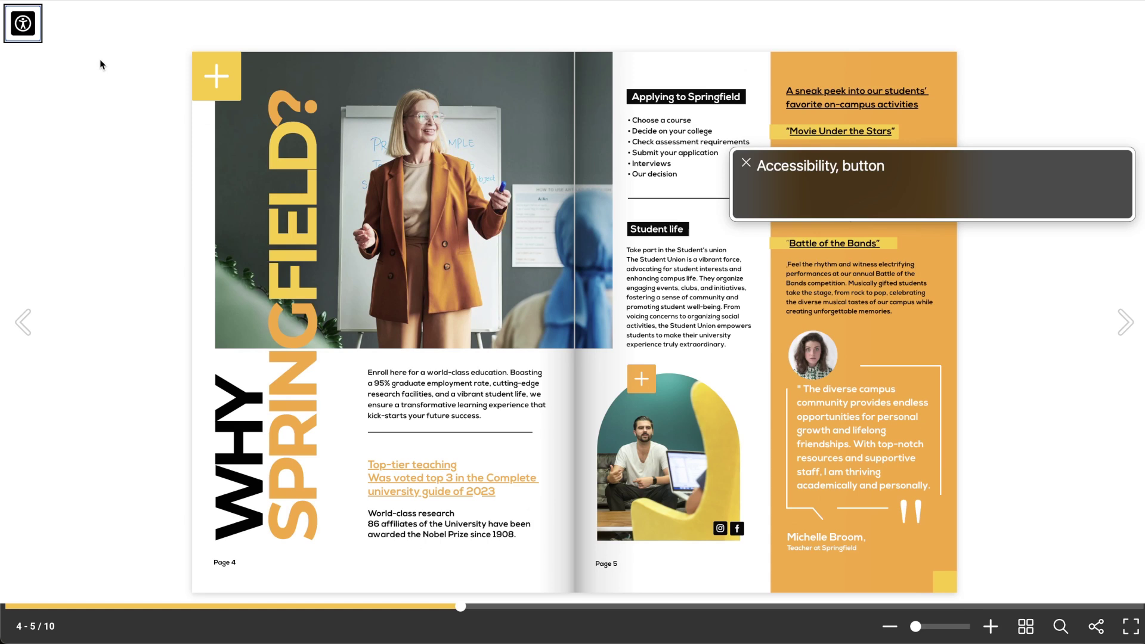
Open the accessibility reading view and have VoiceOver read the pages 4–5 headings and paragraphs
key("Return")
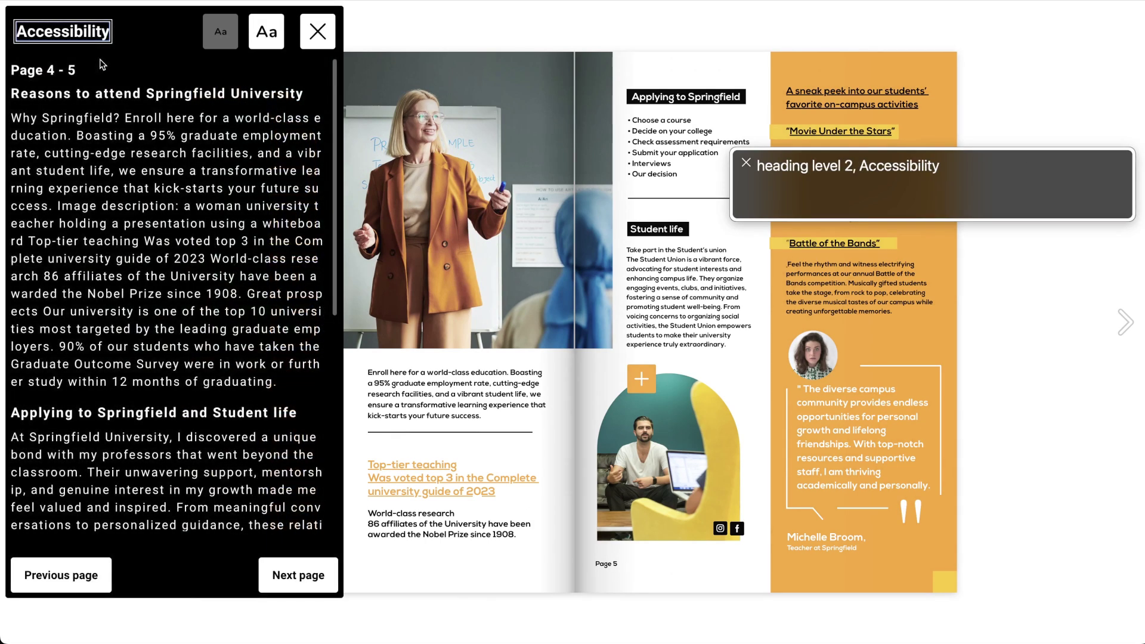
key("Tab")
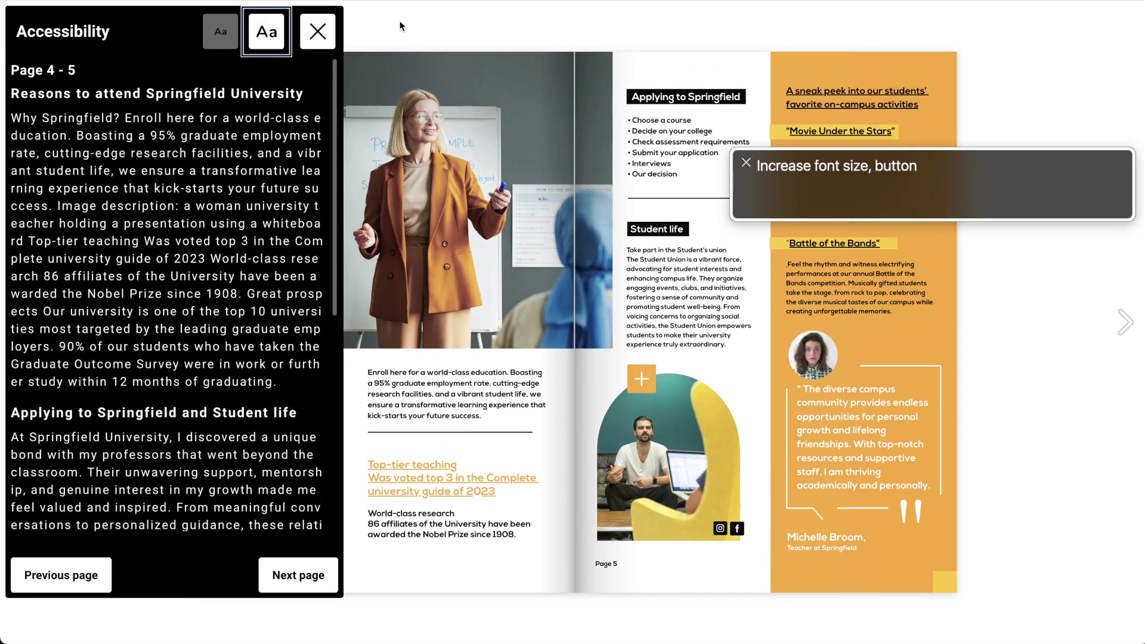
key("Tab")
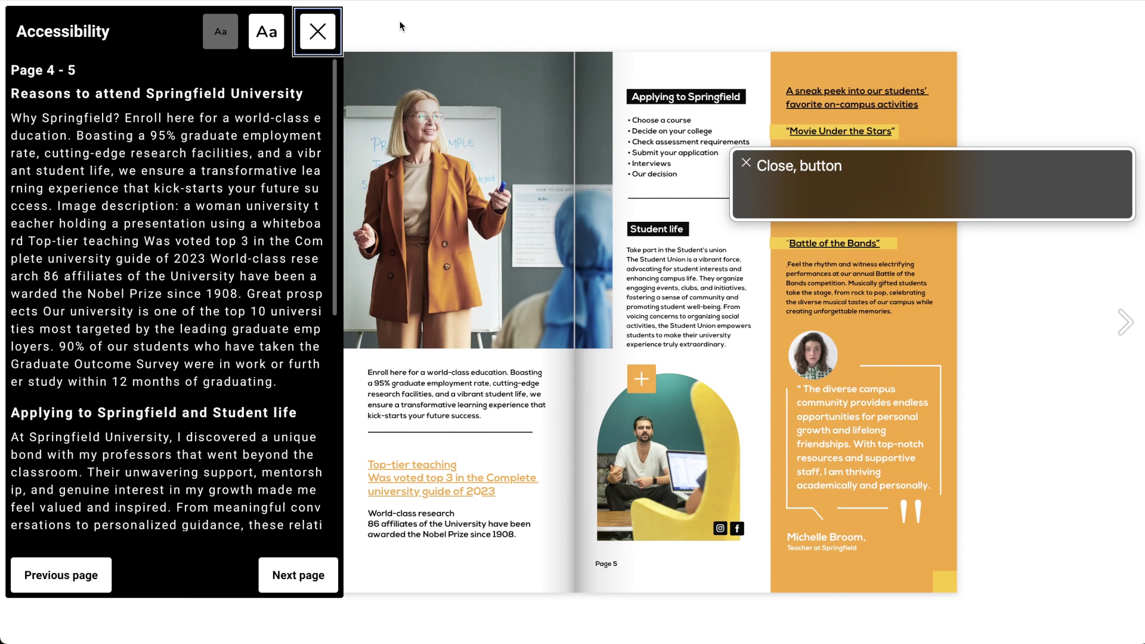
key("Tab")
key("Tab")
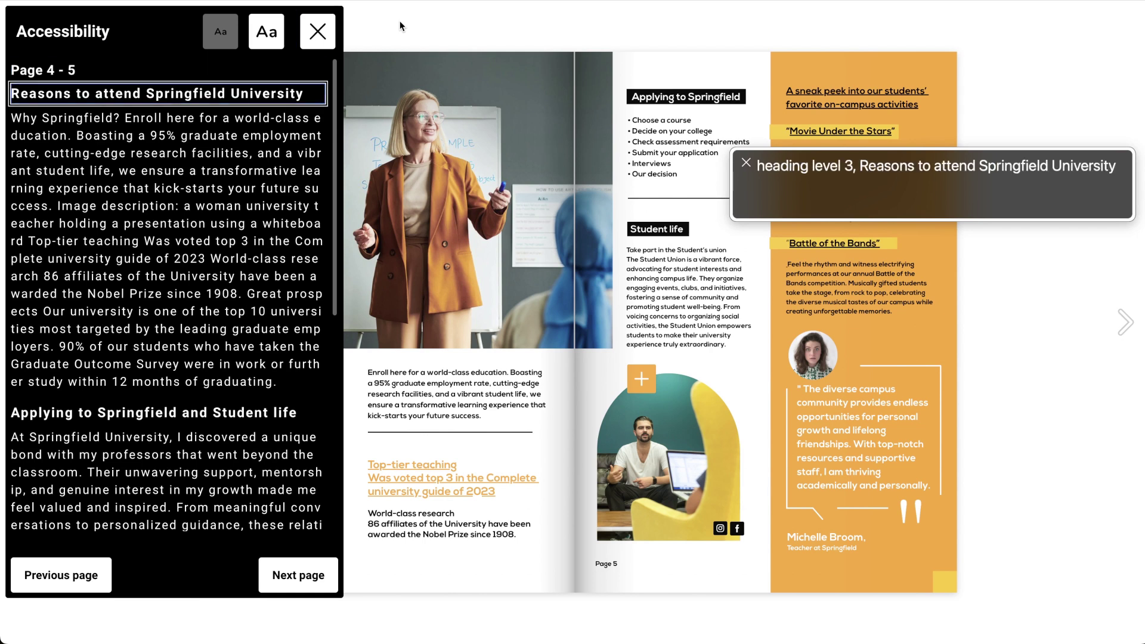
key("Tab")
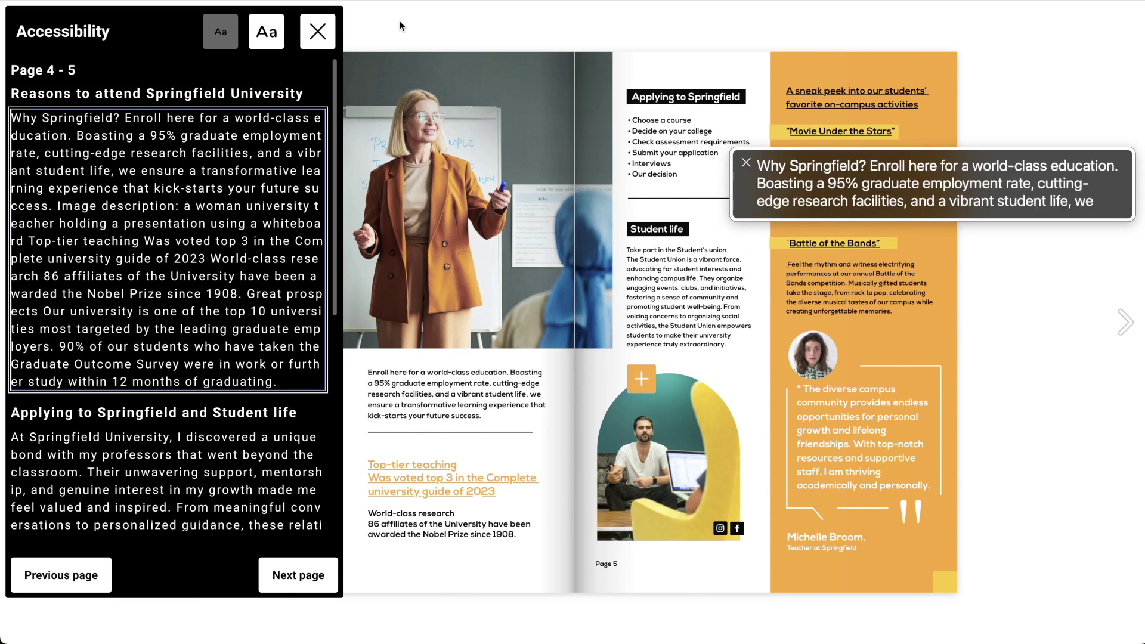
key("Tab")
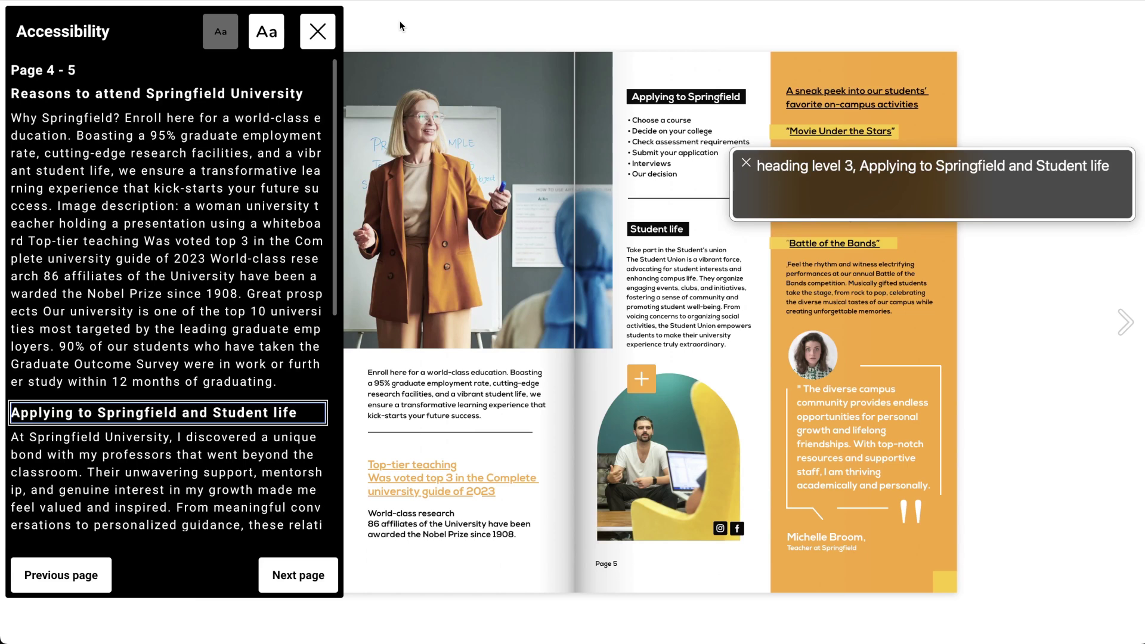
key("Tab")
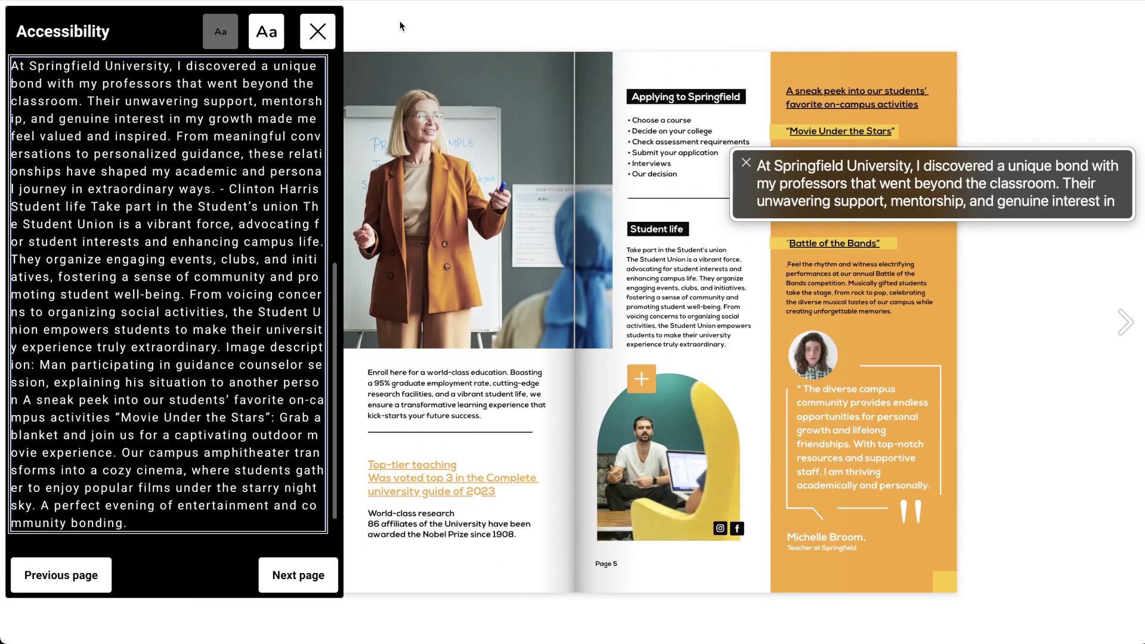
key("Tab")
key("Tab")
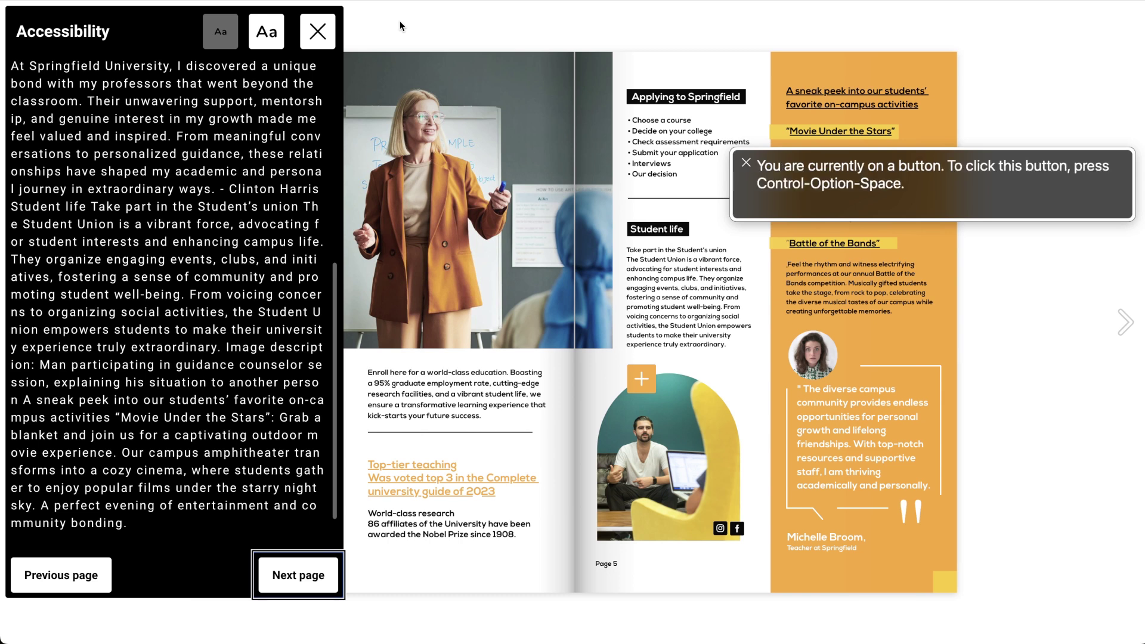
Turn to pages 6–7 and have the reader read its heading and accommodation paragraph
key("Return")
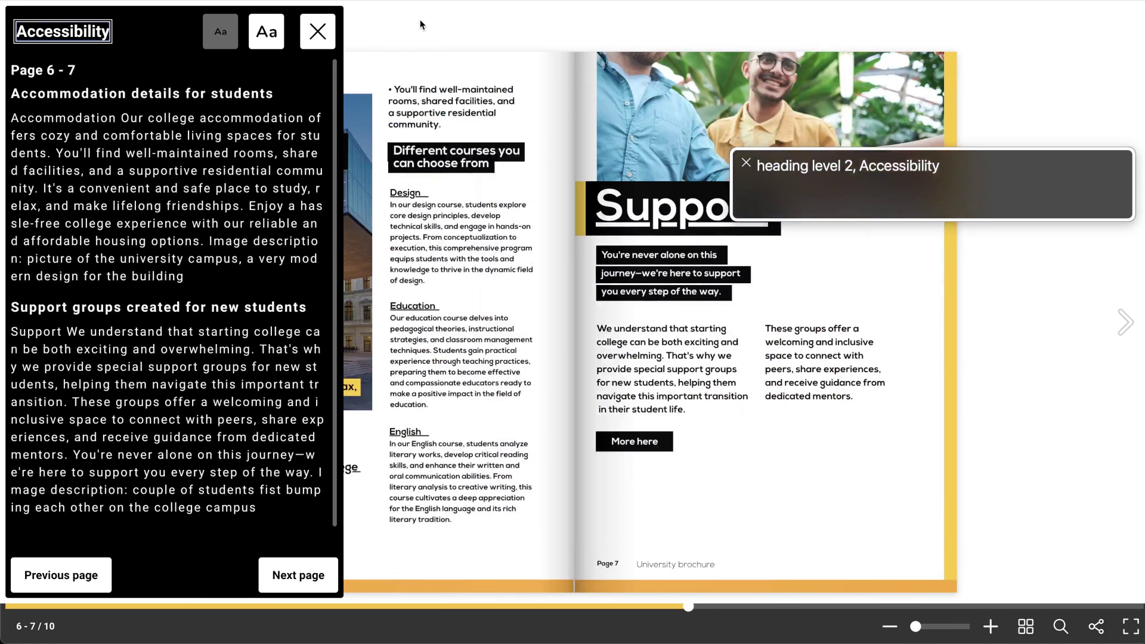
key("Tab")
key("Tab")
key("Tab")
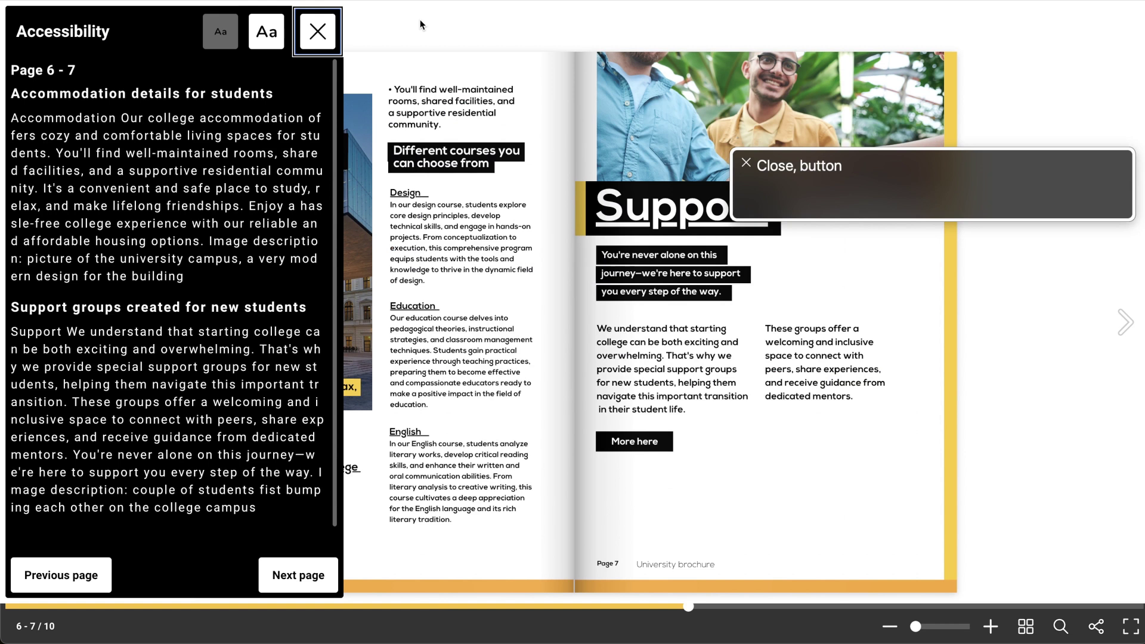
key("Tab")
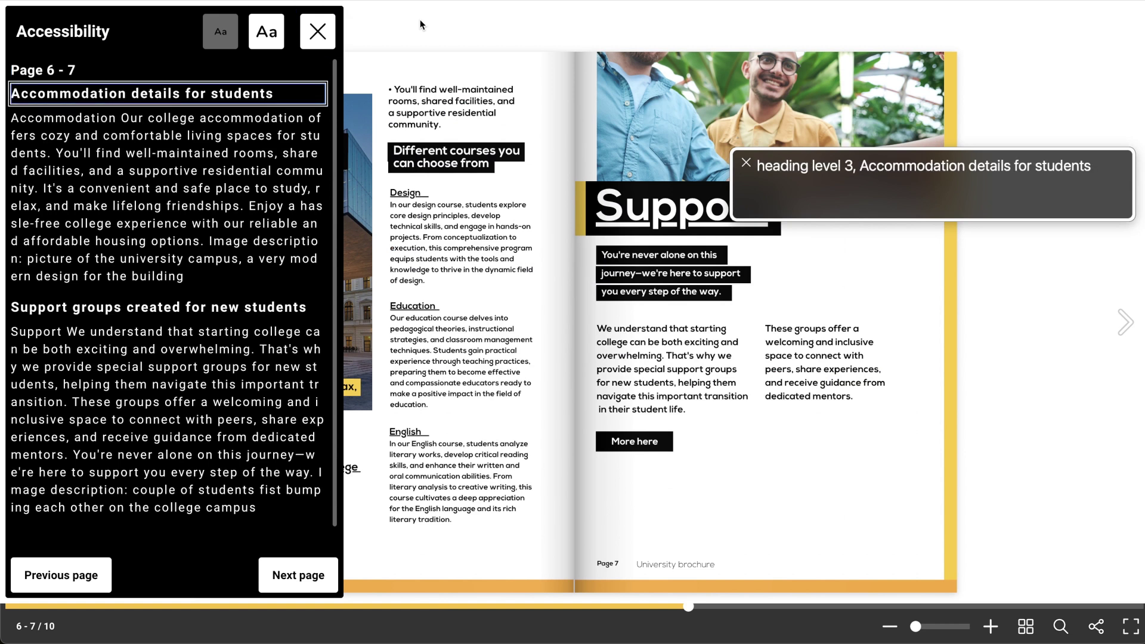
key("Tab")
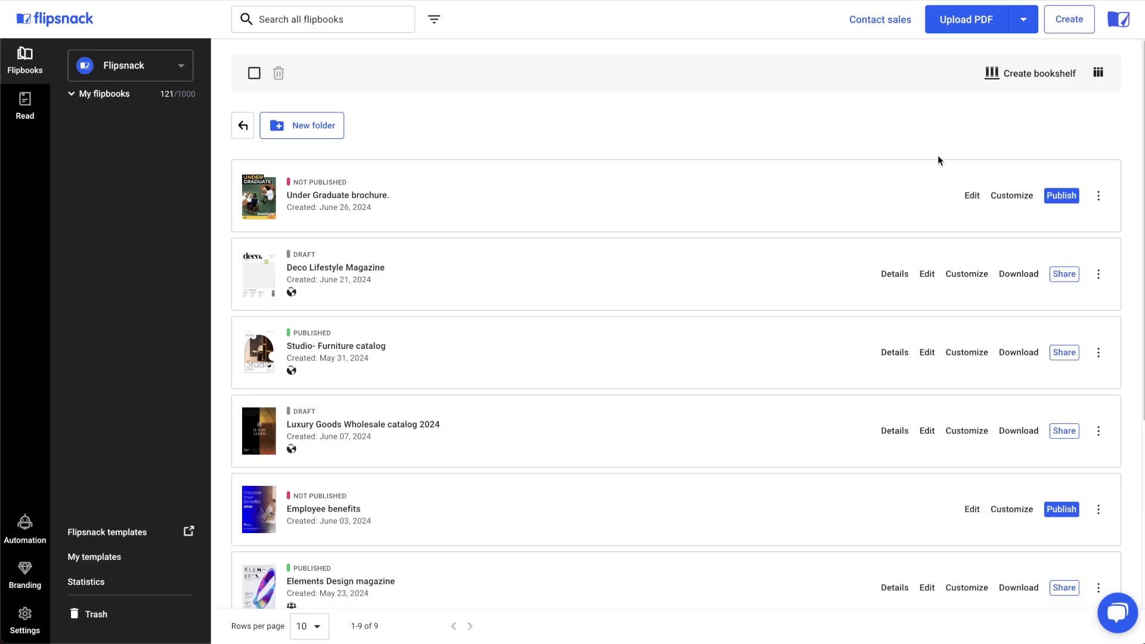
Switch on Activate accessibility in the Under Graduate brochure's Customize sidebar
left_click(1012, 196)
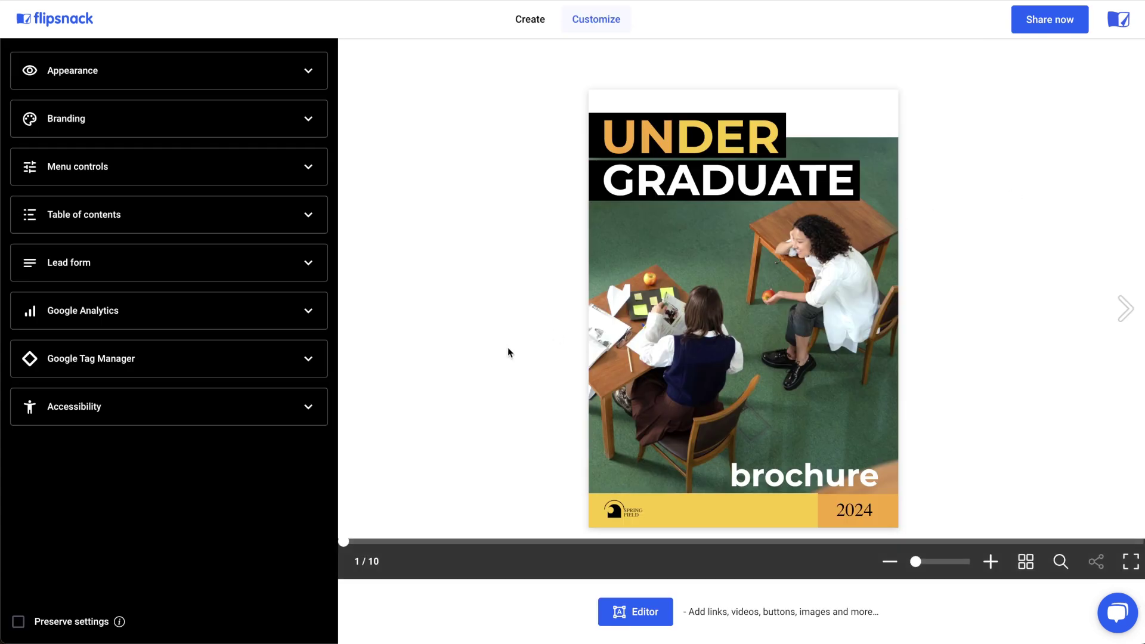
left_click(209, 423)
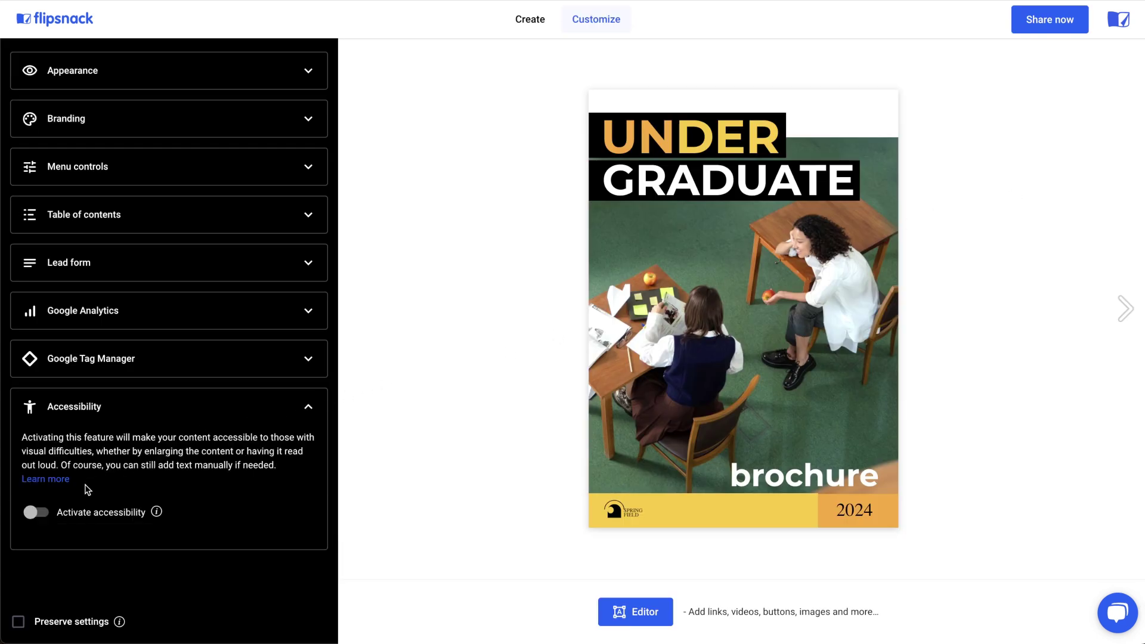
left_click(36, 513)
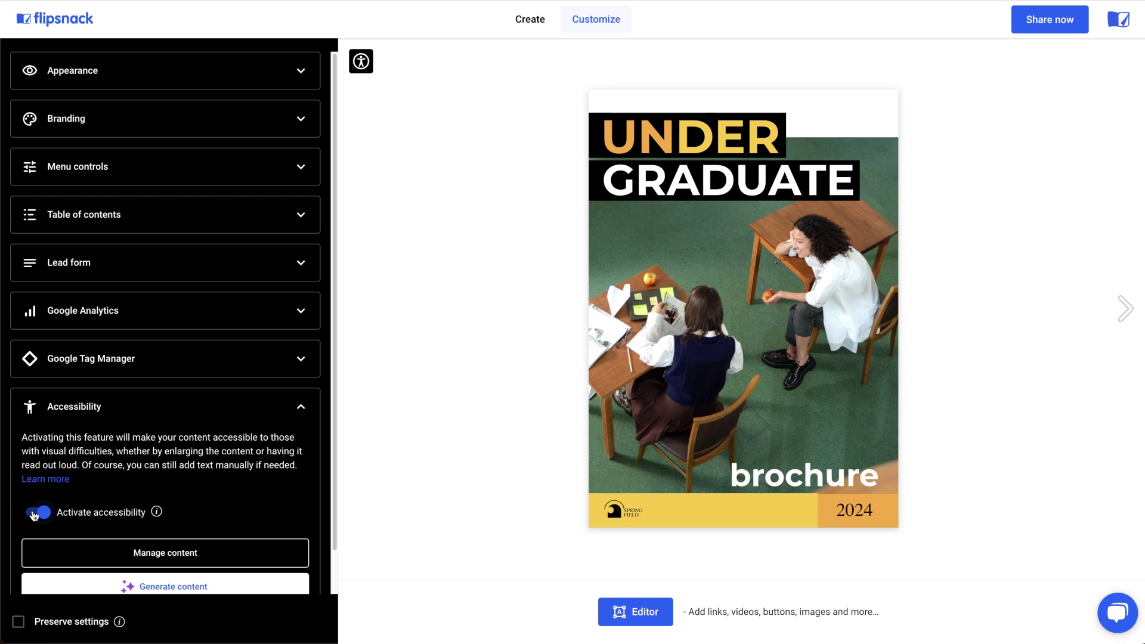
scroll(34, 516, "down", 1)
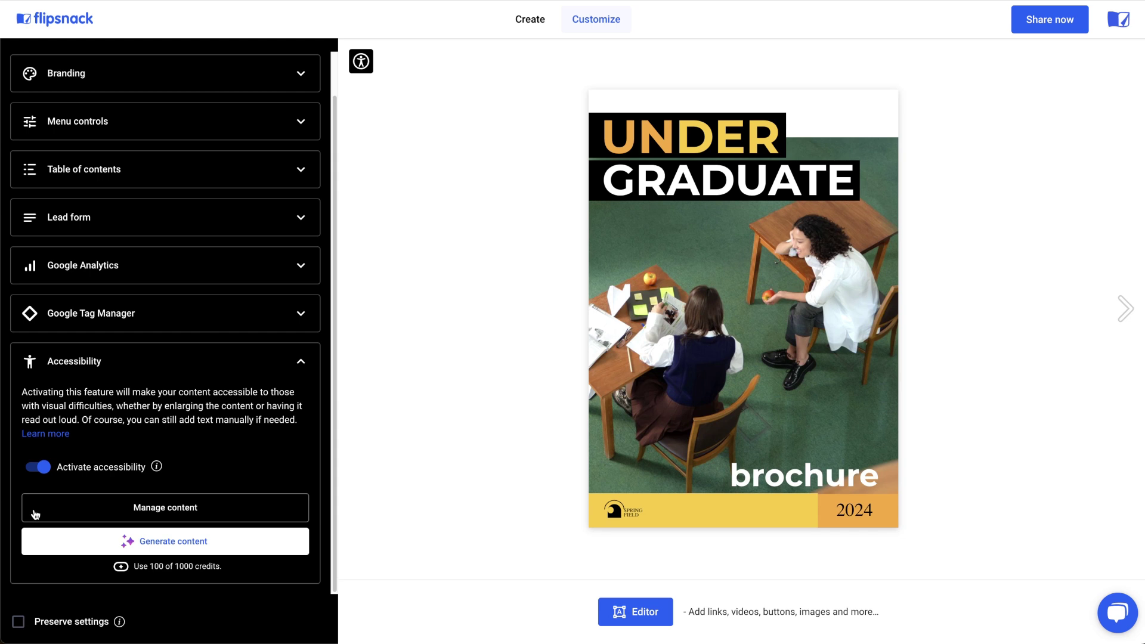
Open the per-page editor and paste titles and descriptions for pages 1 and 2
left_click(152, 520)
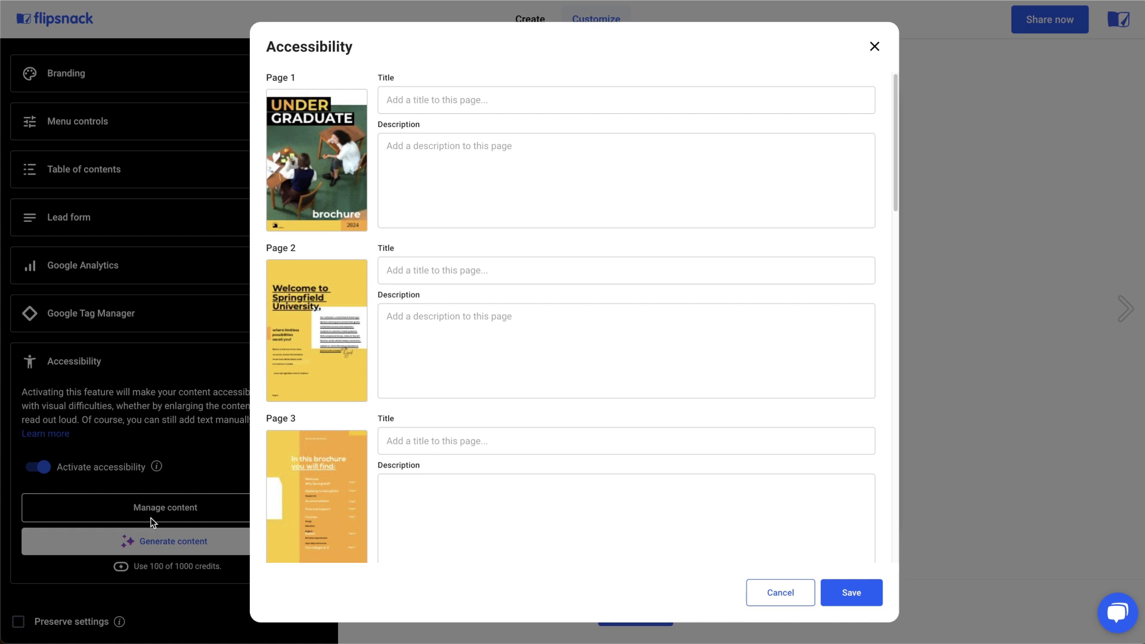
left_click(405, 103)
type("Undergraduate brochure for Springfield University, 2024 front cover")
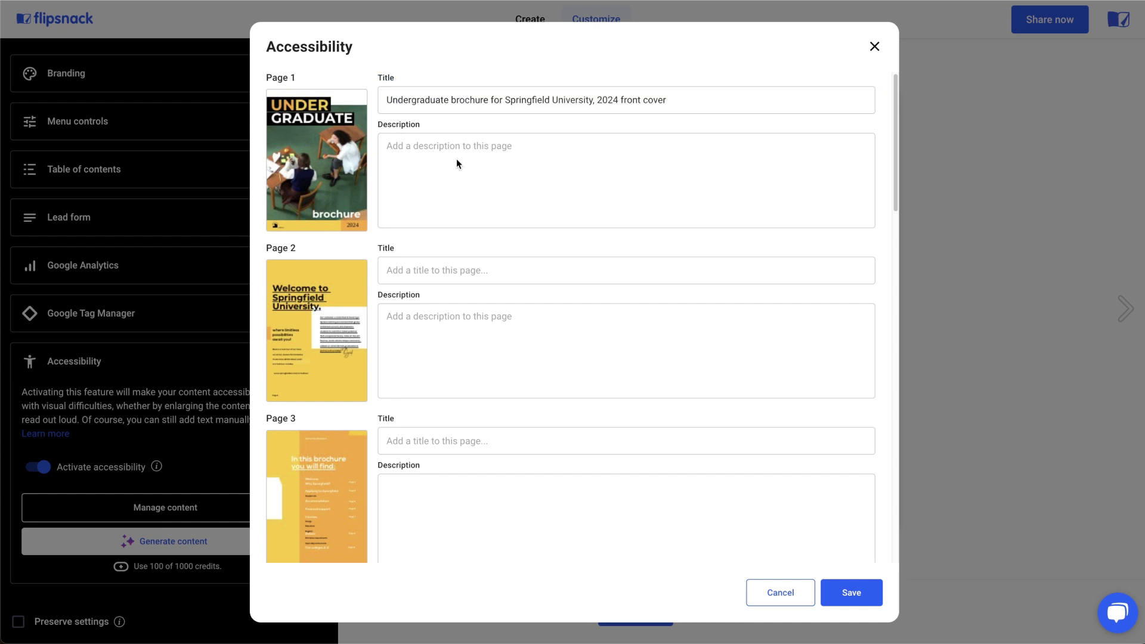
left_click(399, 146)
type("Image description: two students sharing class notes while sitting at college desks")
left_click(401, 269)
type("Welcome message from the Springfield University")
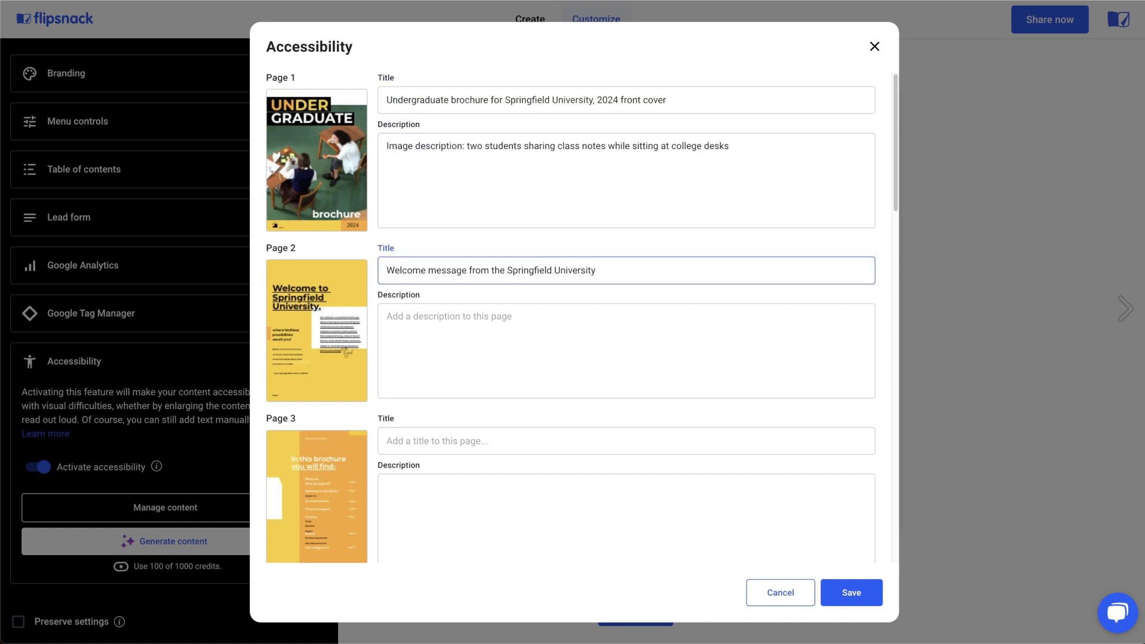
left_click(421, 319)
type("Welcome to Springfield University, where limitless possibilities await you! Our institution is committed to fostering a dynamic learning environment that ignites intellectual curiosity and empowers students to reach their fullest potential. With exceptional faculty, state-of-the-art facilities, and a vibrant campus community, embark on a transformative educational journey with us today!")
Give page 3 the title 'Table of contents for the undergraduate brochure' and a contents-list description
left_click(397, 481)
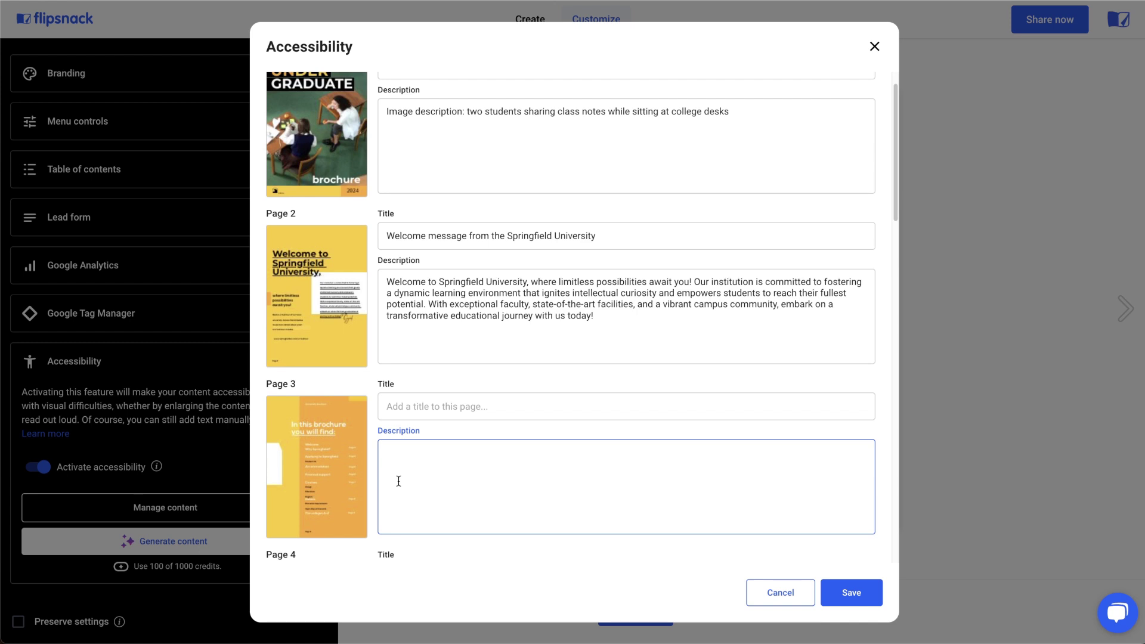
left_click(659, 423)
type("Table of contents for the undergraduate brochure")
left_click(455, 468)
key("ctrl+v")
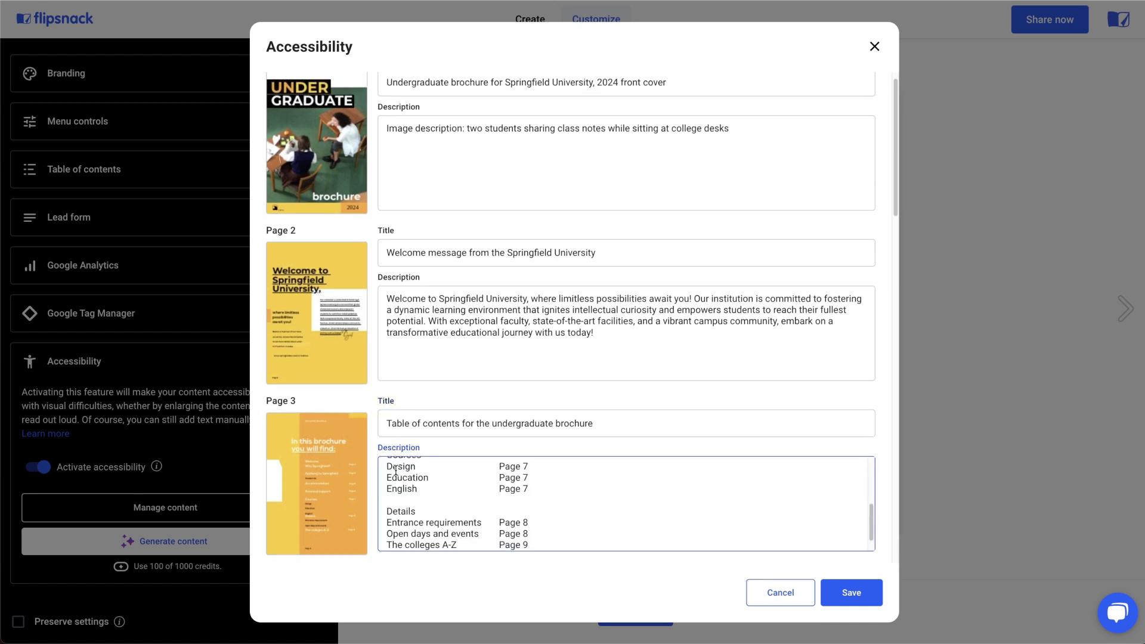
scroll(396, 471, "up", 2)
scroll(396, 471, "up", 2)
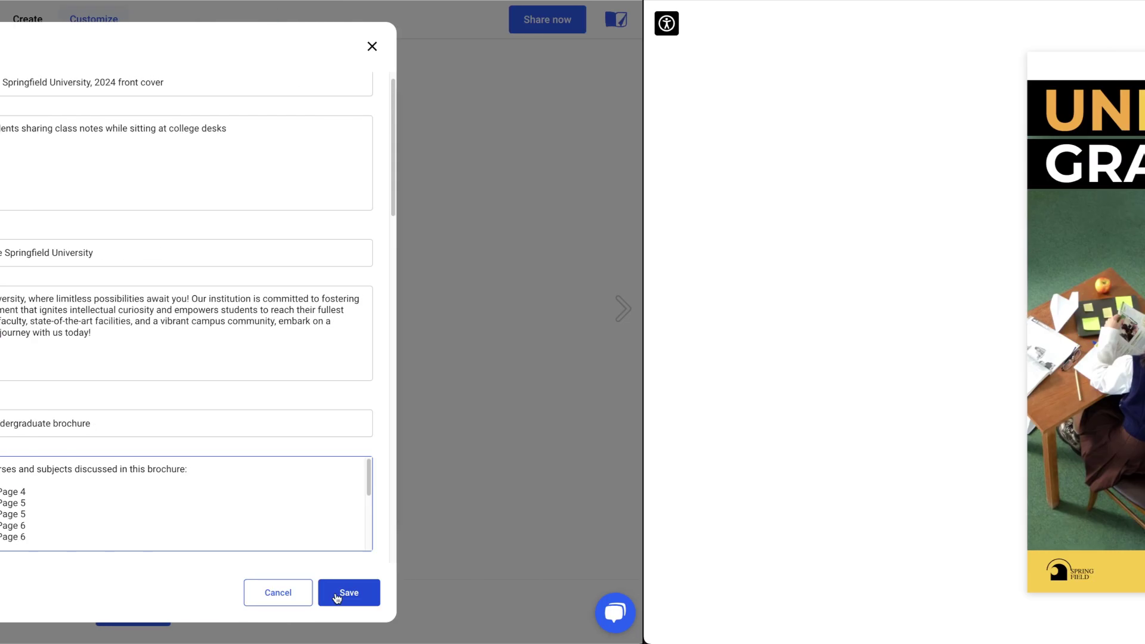
Flip the preview to the pages 4–5 spread and open its readable accessibility text
key("Right")
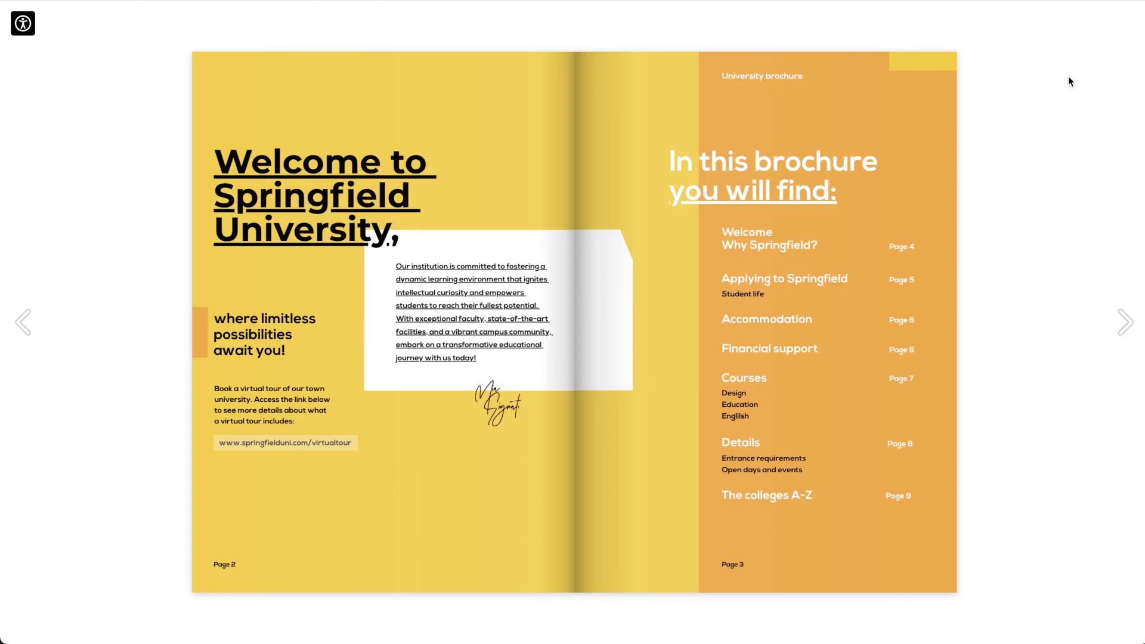
key("Right")
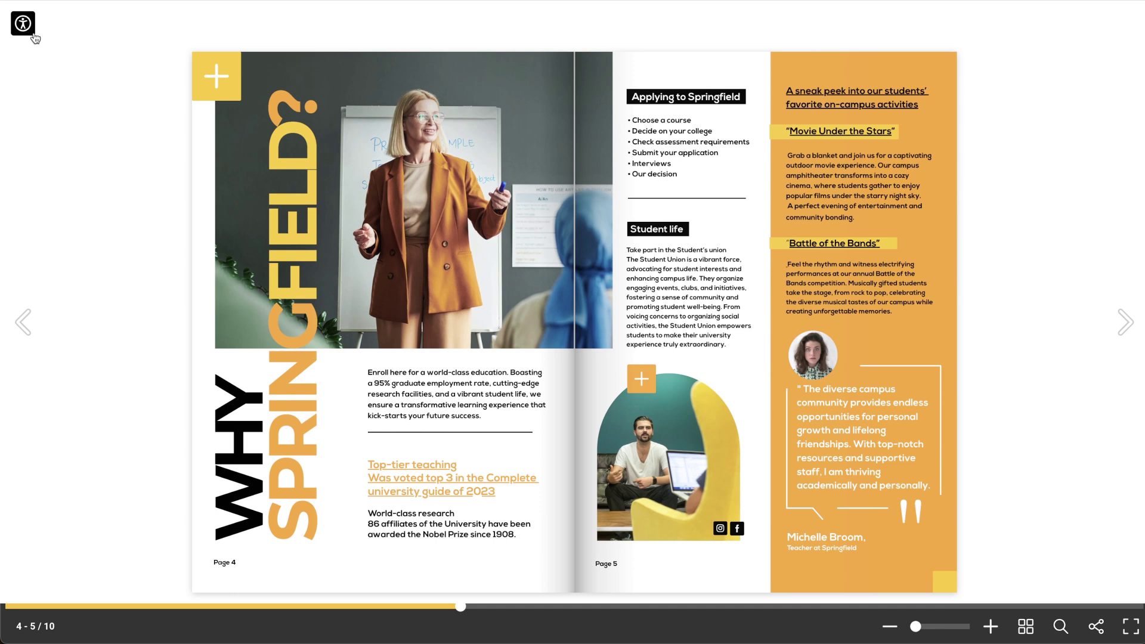
key("Tab")
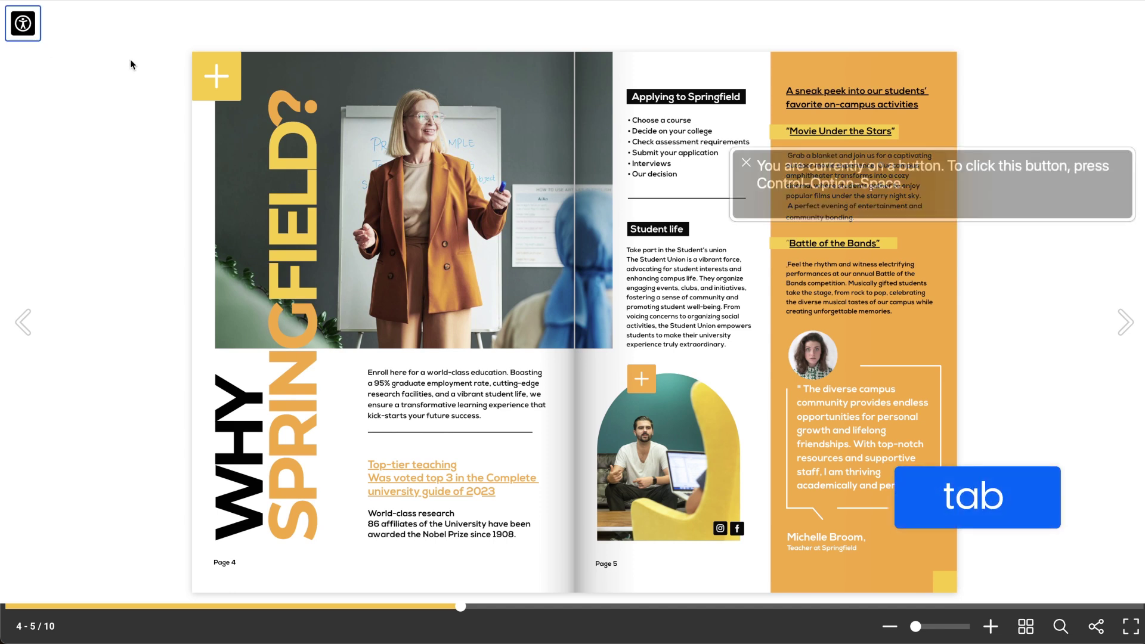
key("Return")
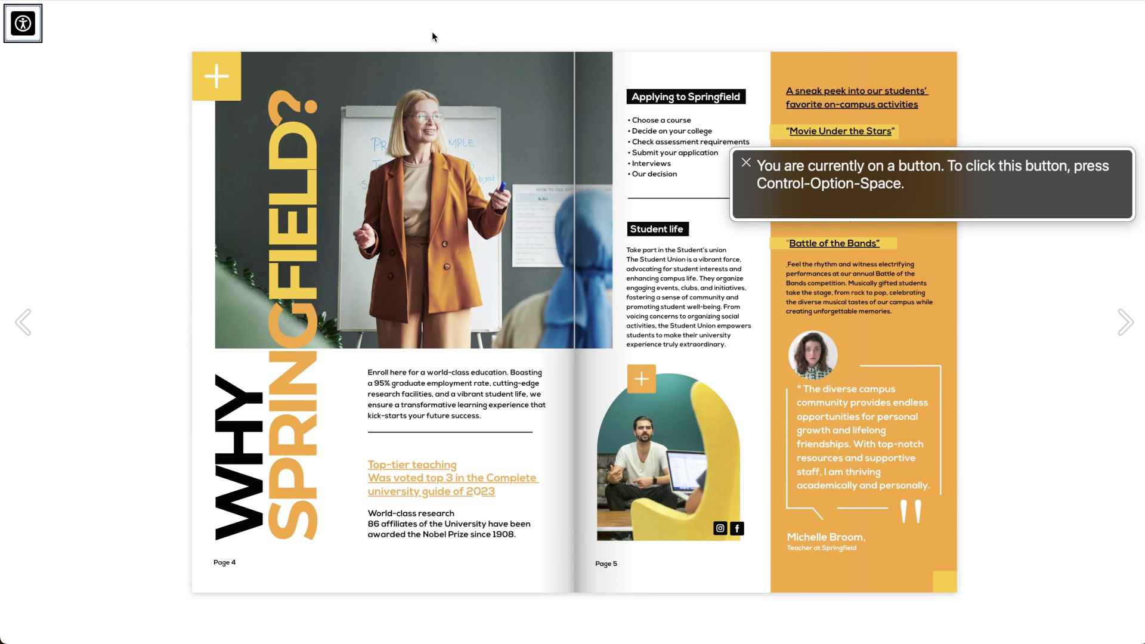
key("ctrl+alt+space")
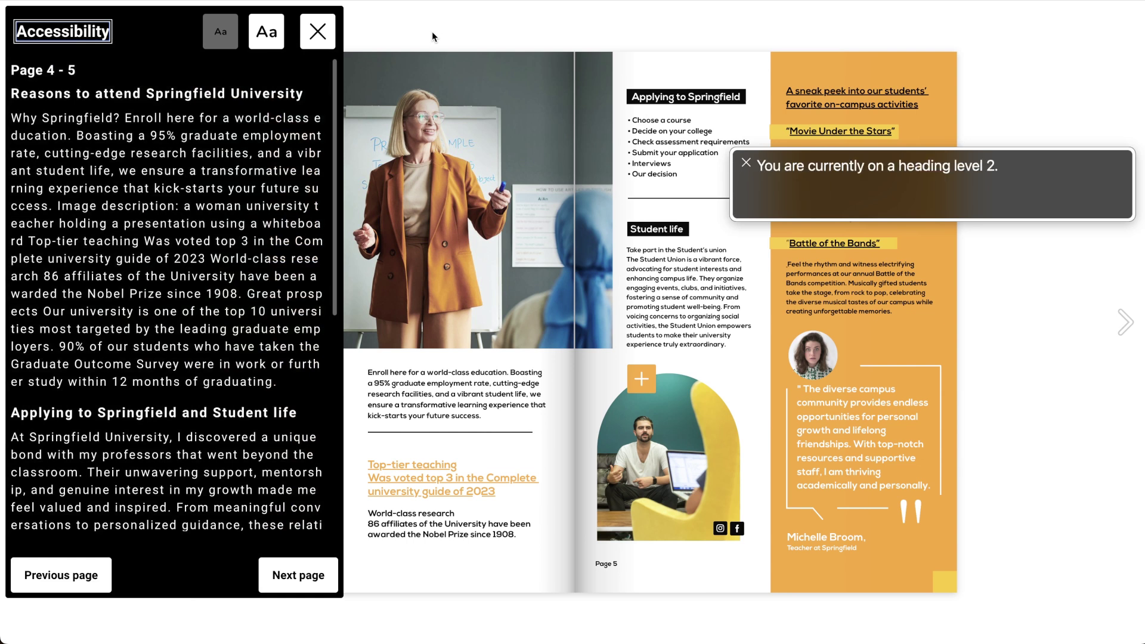
Have VoiceOver read the Springfield pages 4–5 headings and descriptions, then turn to pages 6–7
key("Tab")
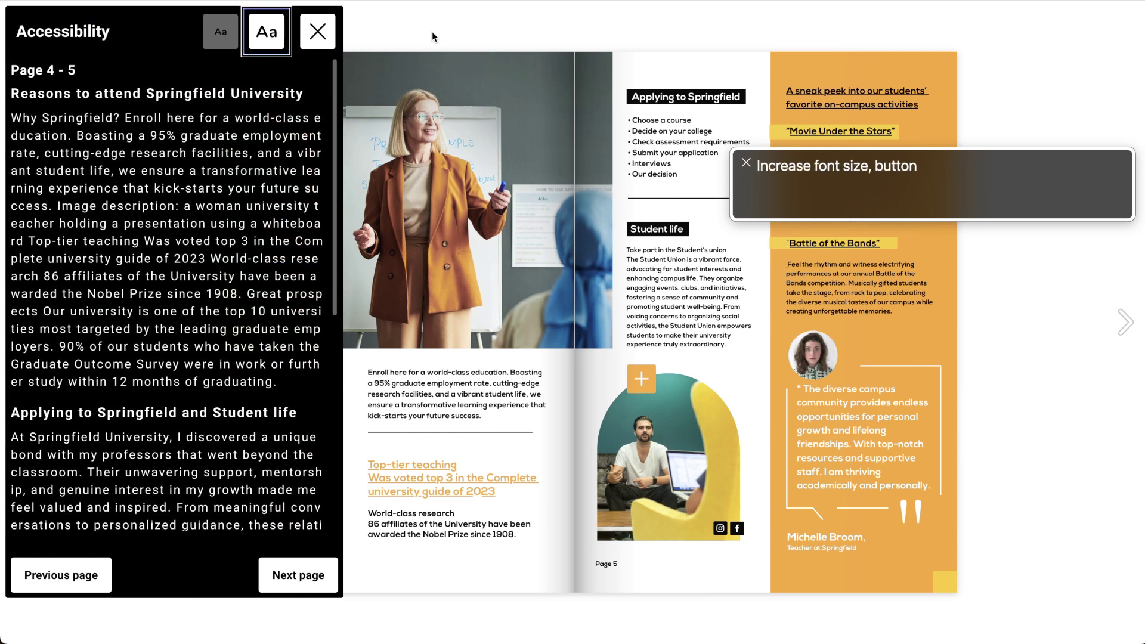
key("Tab")
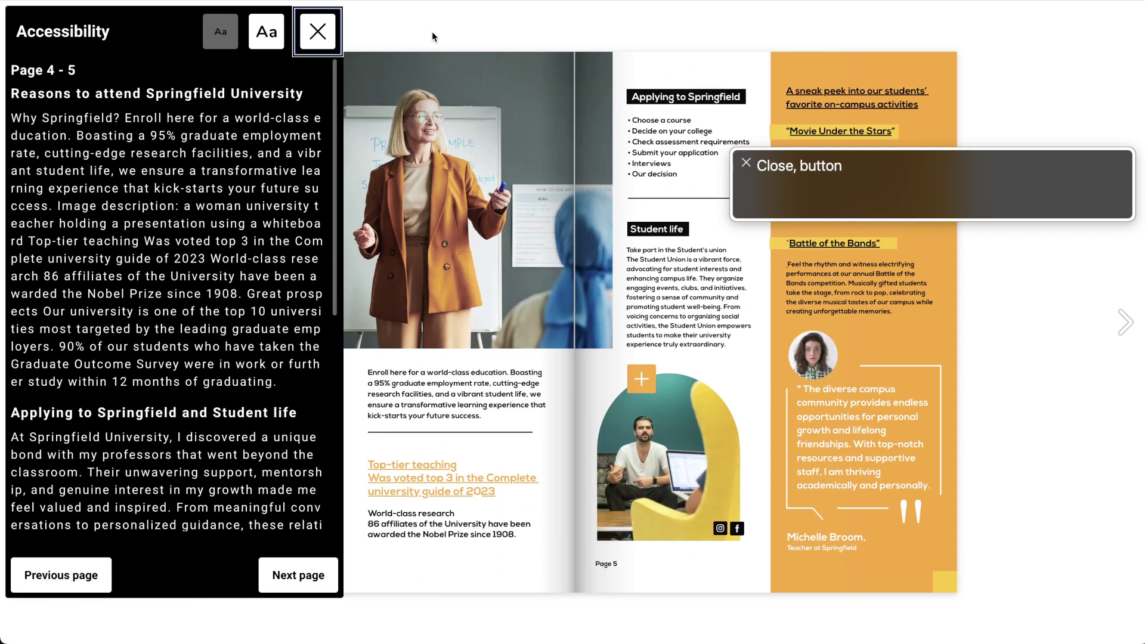
key("Tab")
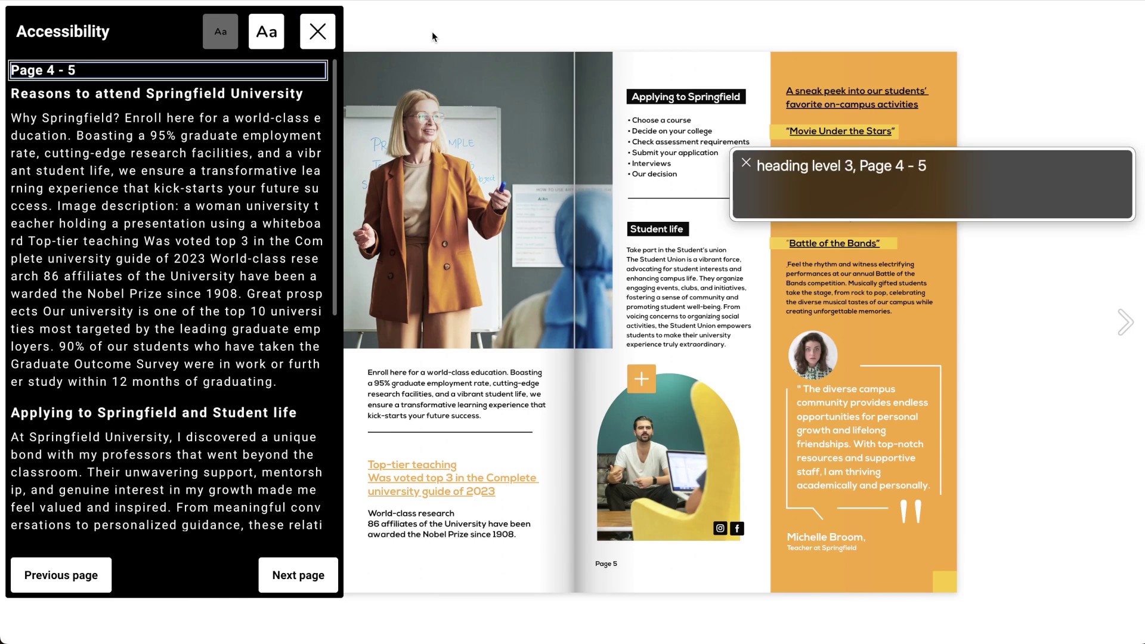
key("Tab")
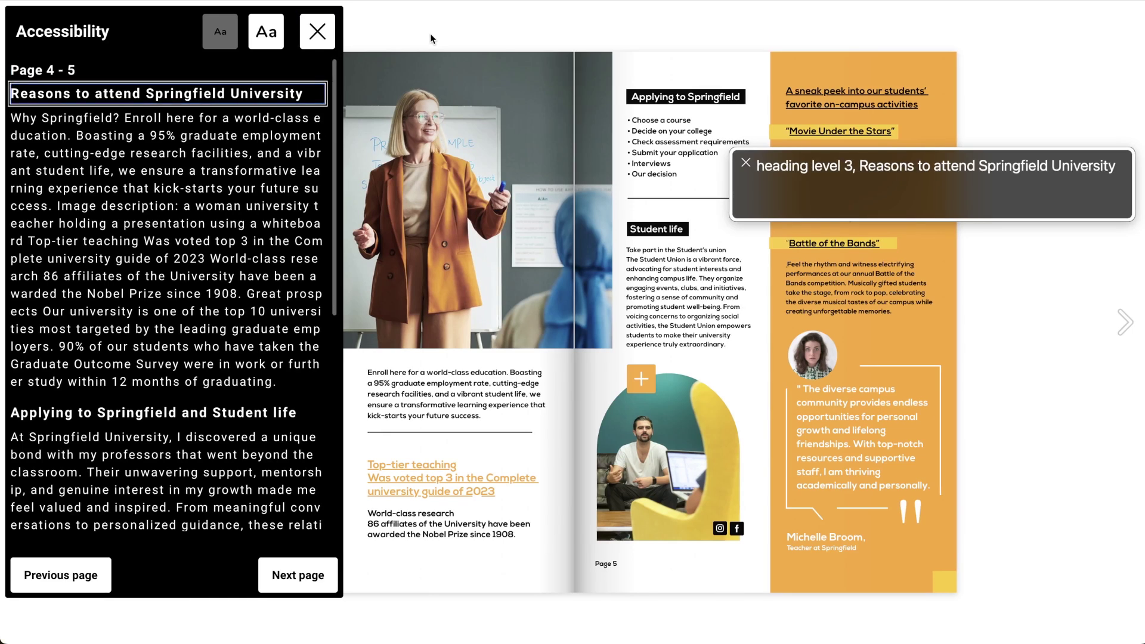
key("Tab")
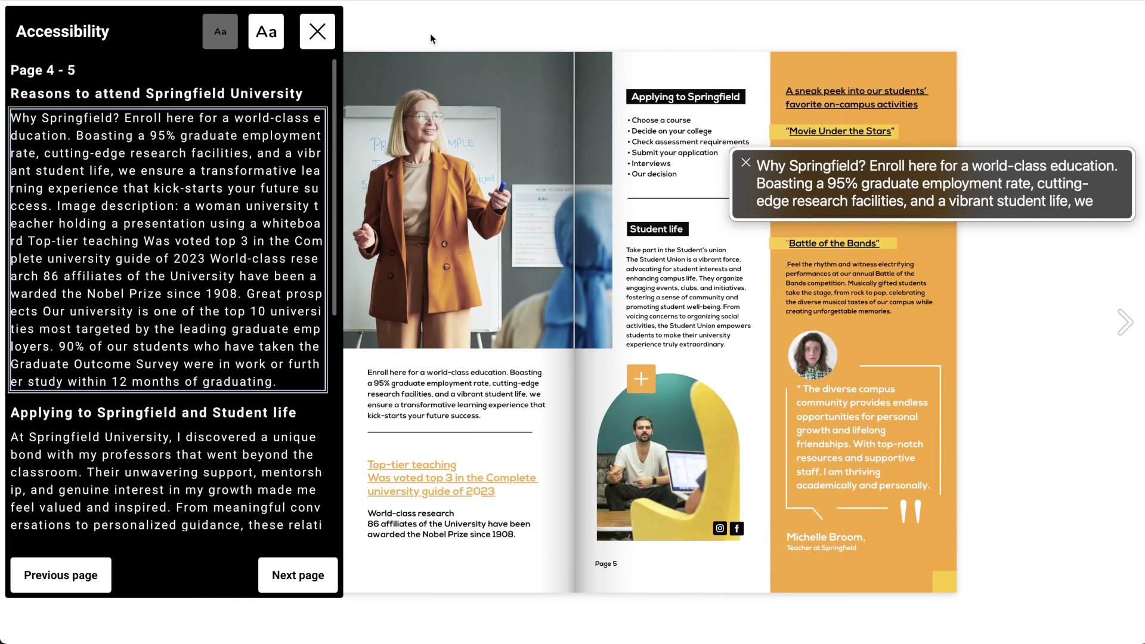
key("Tab")
key("Tab")
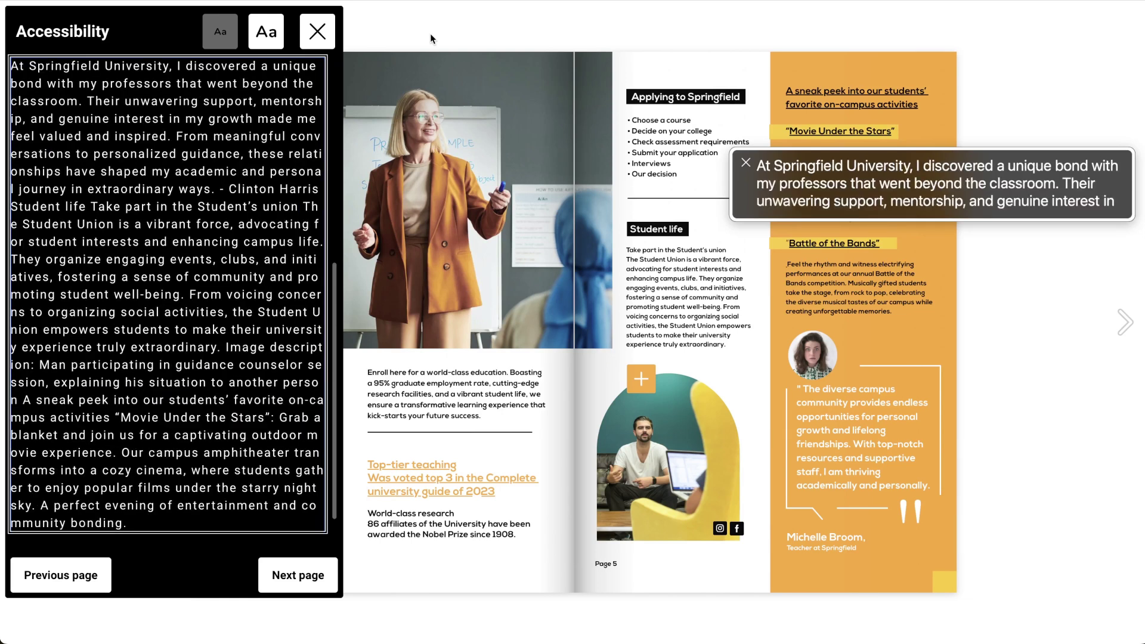
key("Tab")
key("Tab")
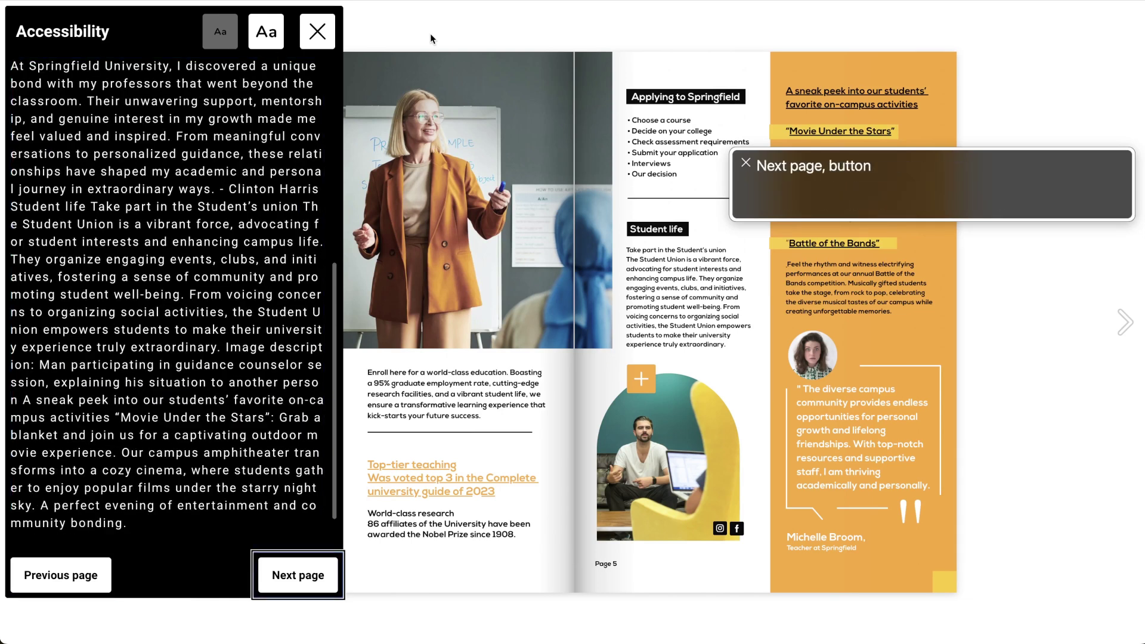
key("Return")
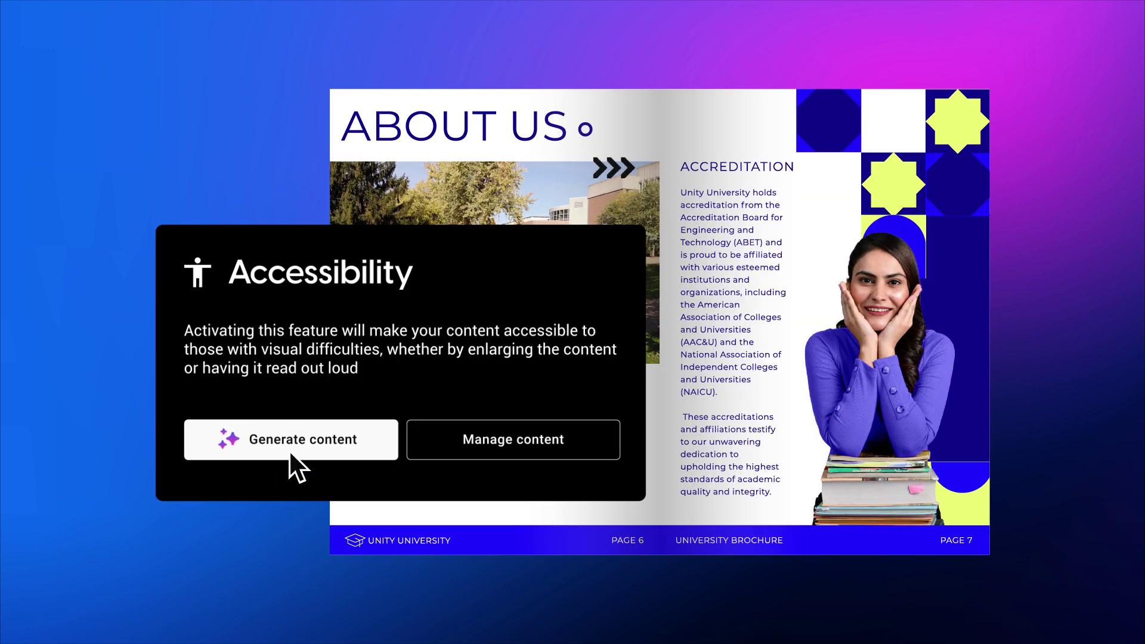
Open the Unity University Booklet's Customize settings with accessibility activated
left_click(290, 450)
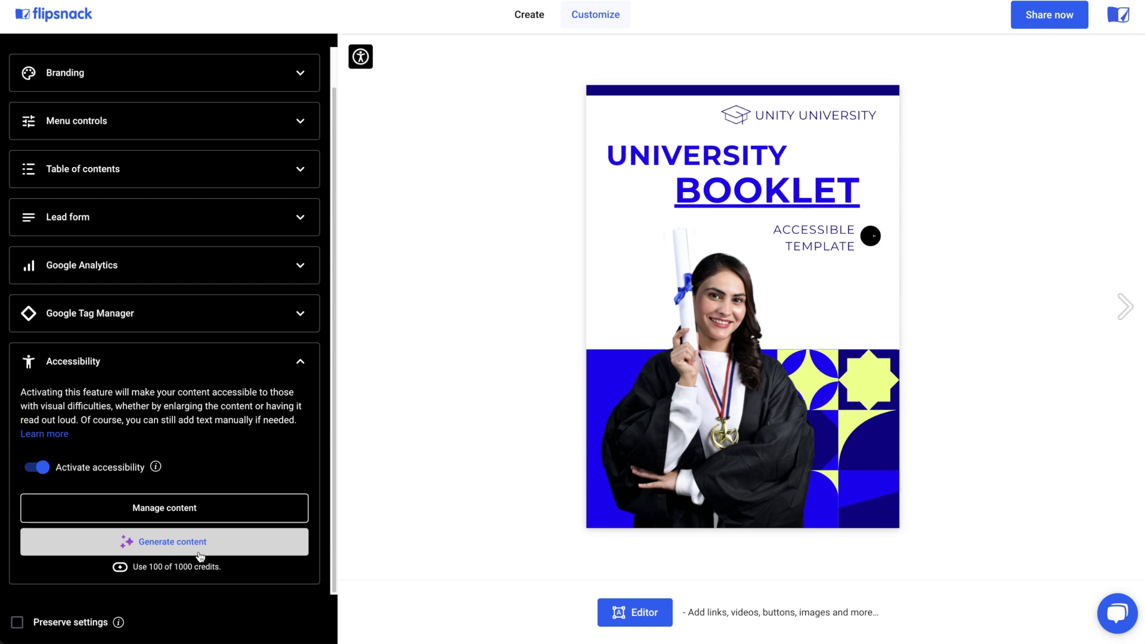
Generate AI titles and descriptions for every booklet page, confirm the replacement, and save them
left_click(200, 556)
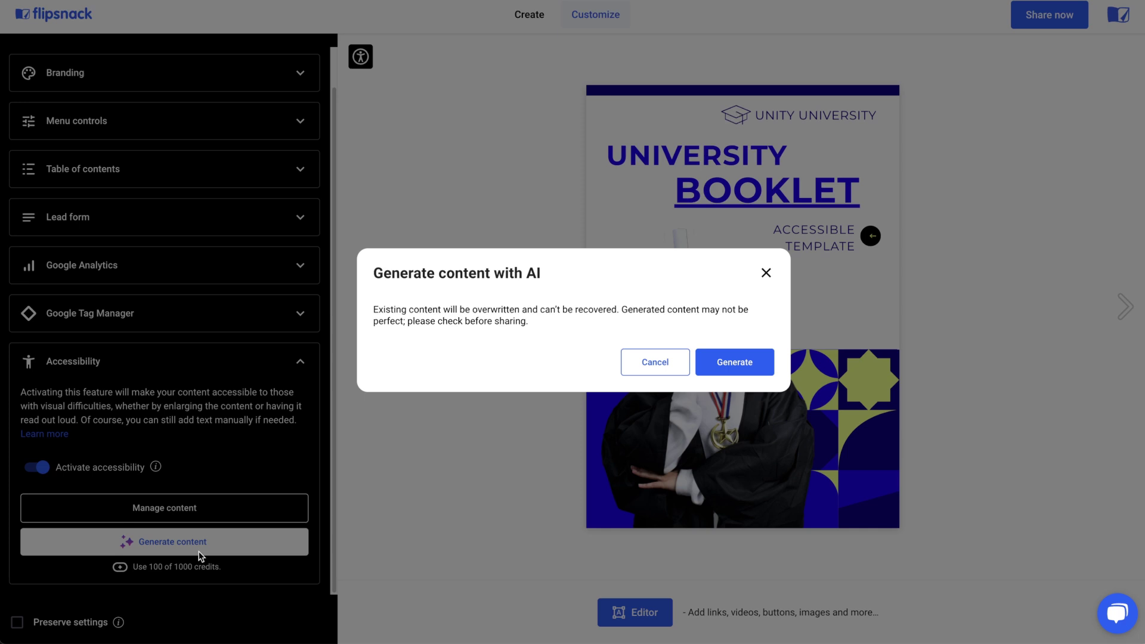
left_click(725, 369)
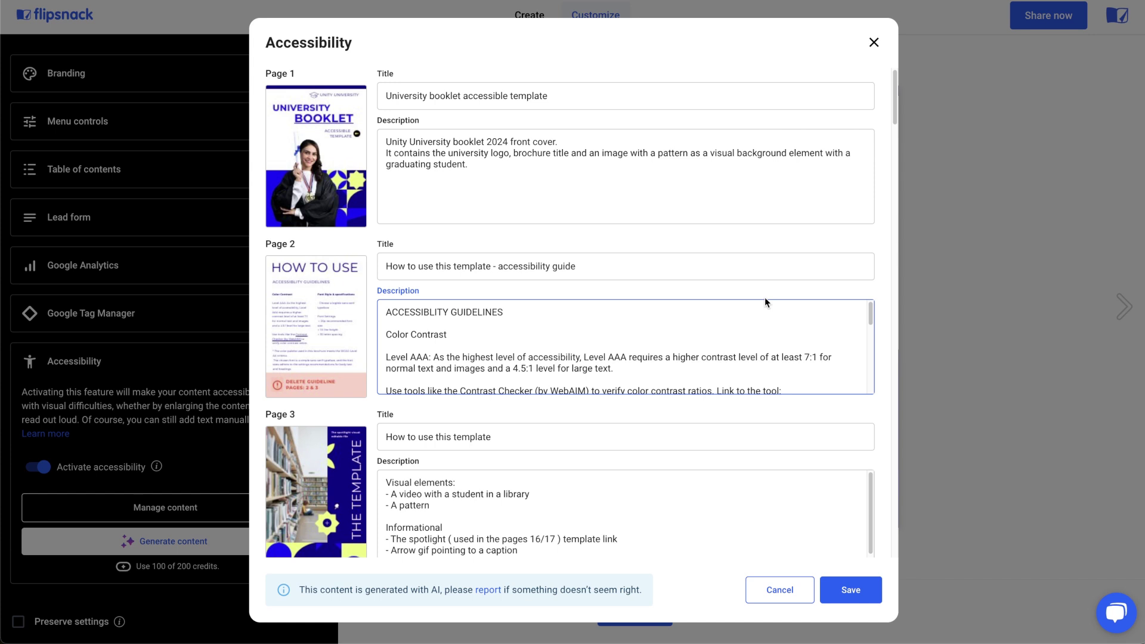
left_click(841, 602)
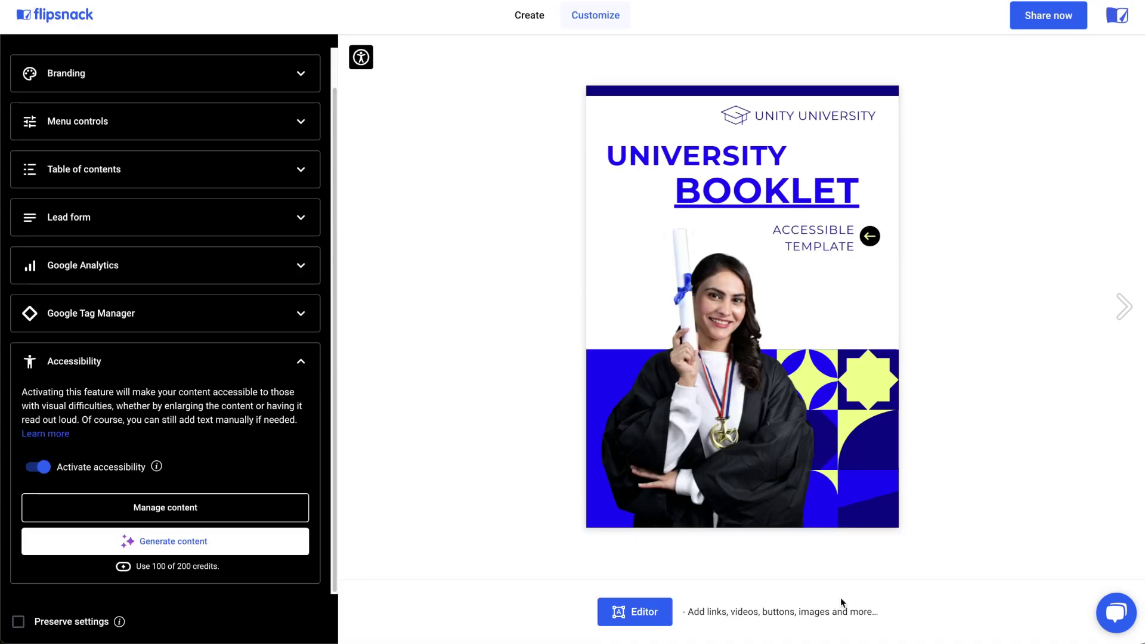
Open Manage content to review the booklet's AI-written page titles and descriptions
mouse_move(609, 560)
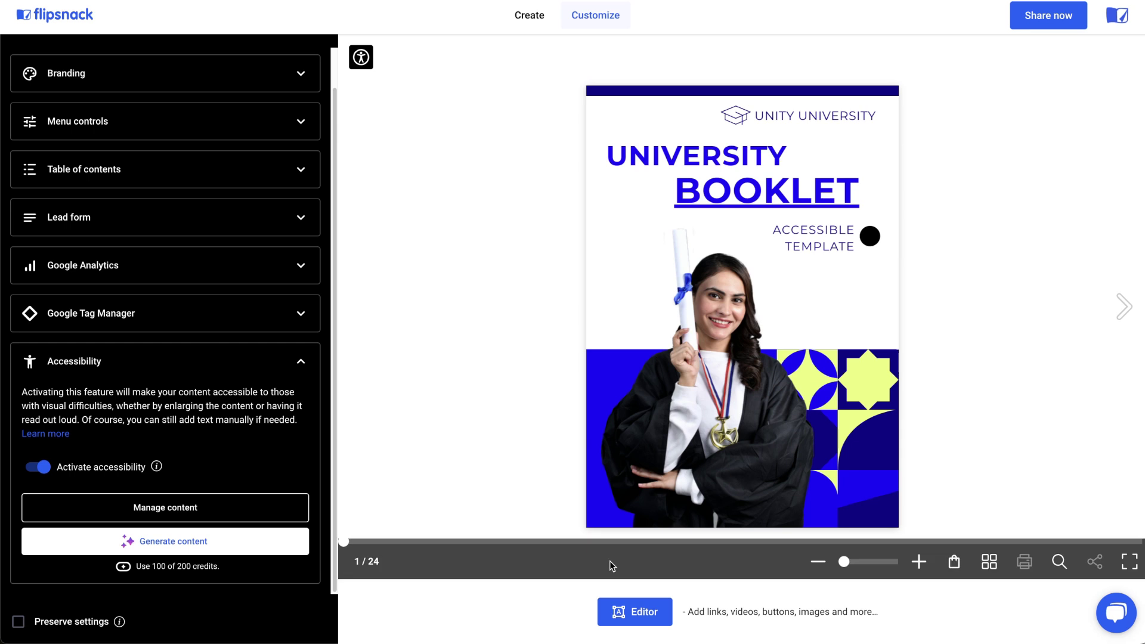
left_click(283, 508)
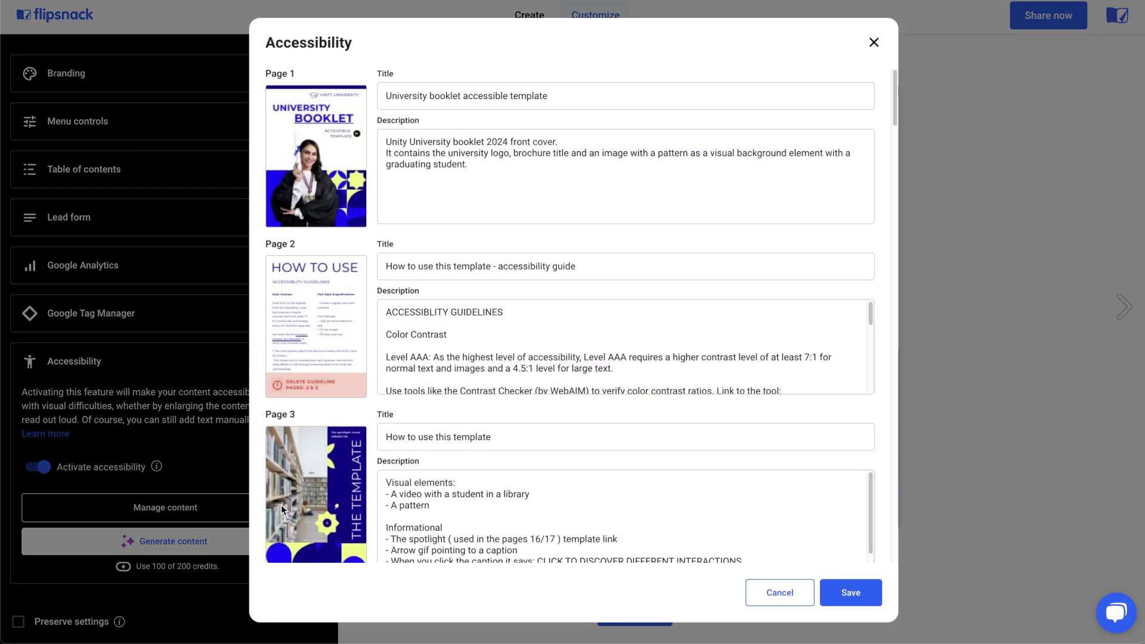